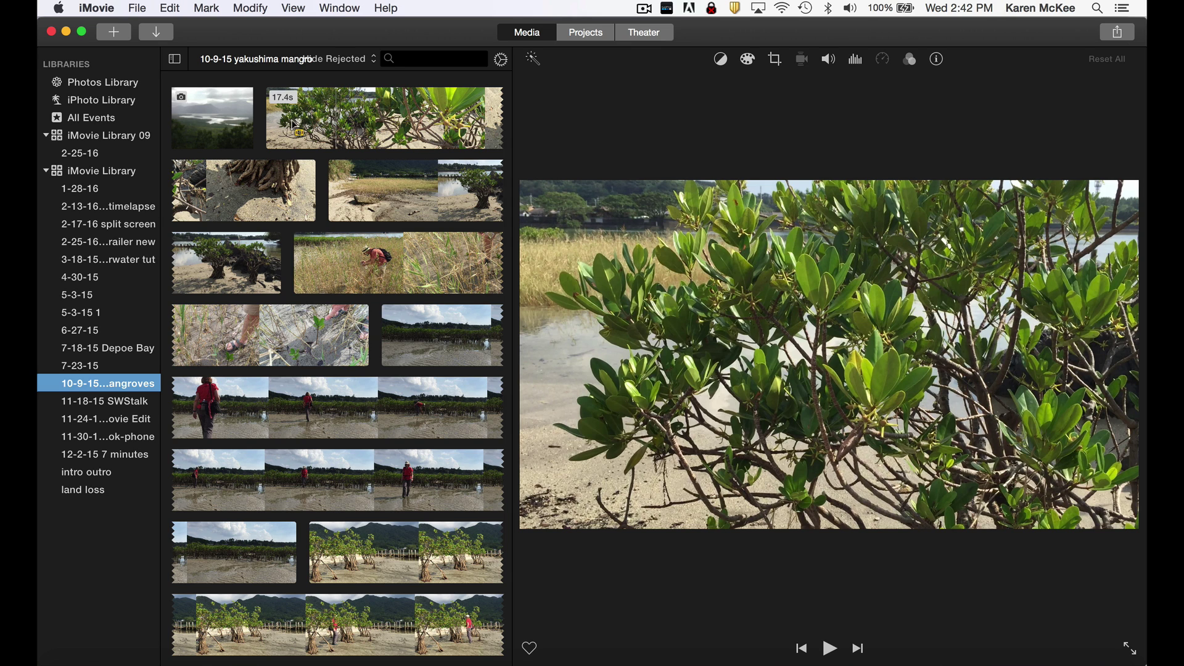
Step: Browse the iPhoto Library, preview the pink leaf photo, then return to the Yakushima mangroves event
{"action": "left_click", "coordinate": [123, 100]}
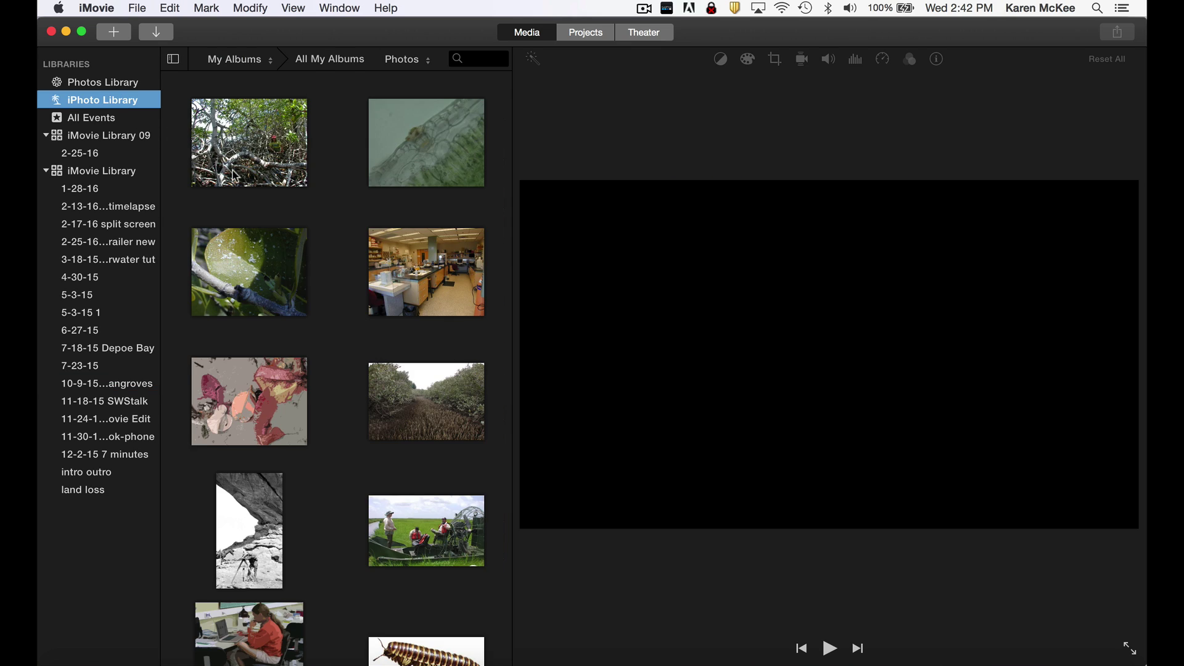
{"action": "scroll", "coordinate": [232, 170], "scroll_direction": "down", "scroll_amount": 5}
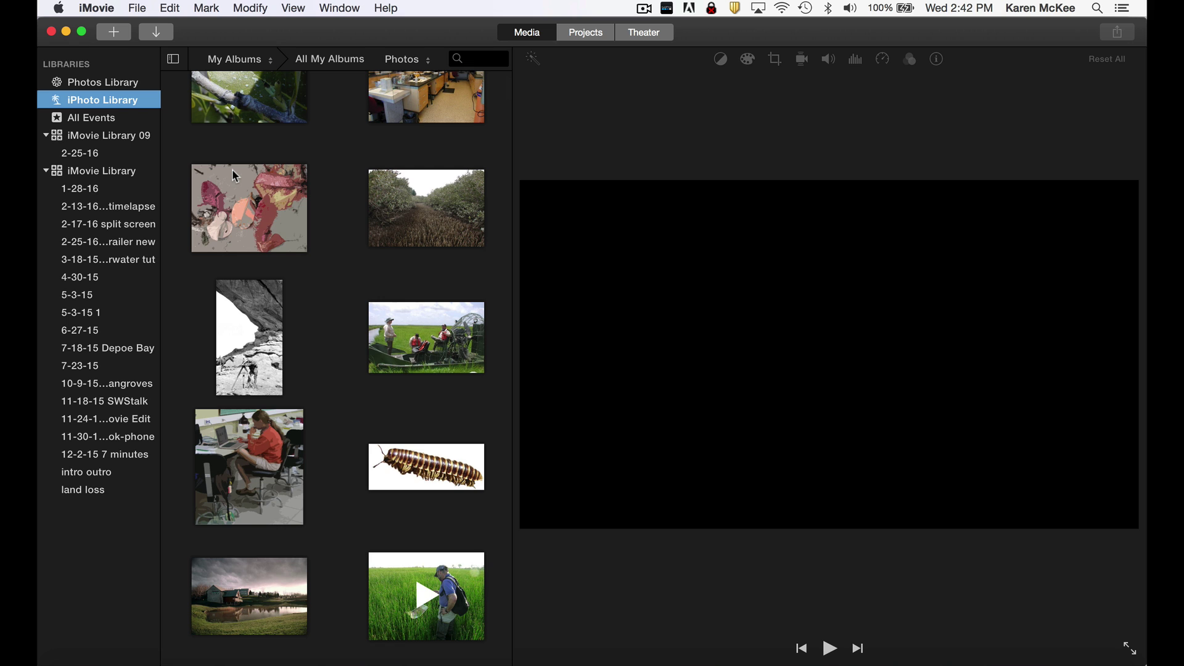
{"action": "left_click", "coordinate": [192, 180]}
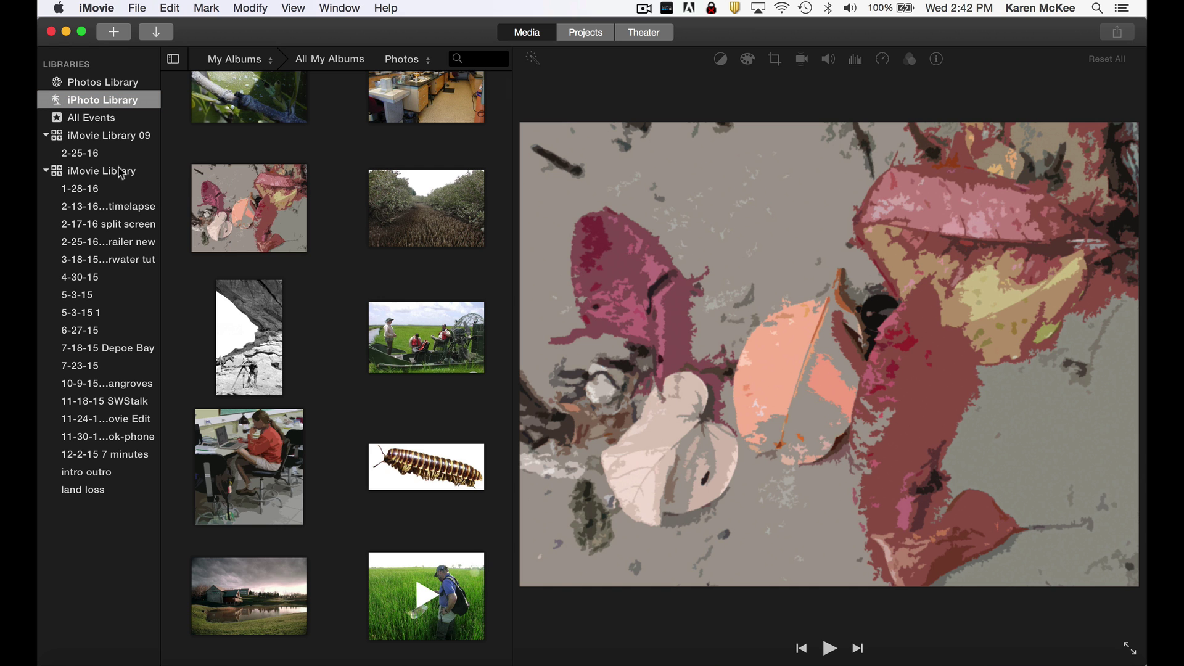
{"action": "left_click", "coordinate": [122, 386]}
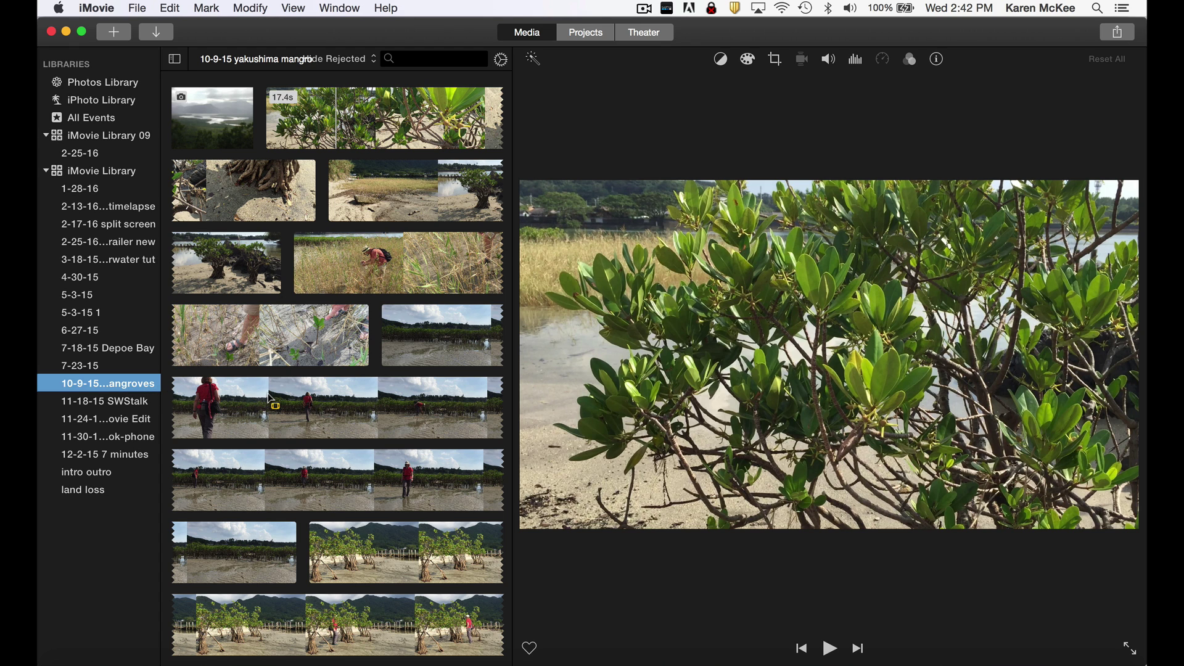
{"action": "scroll", "coordinate": [288, 404], "scroll_direction": "down", "scroll_amount": 2}
{"action": "scroll", "coordinate": [288, 404], "scroll_direction": "down", "scroll_amount": 1}
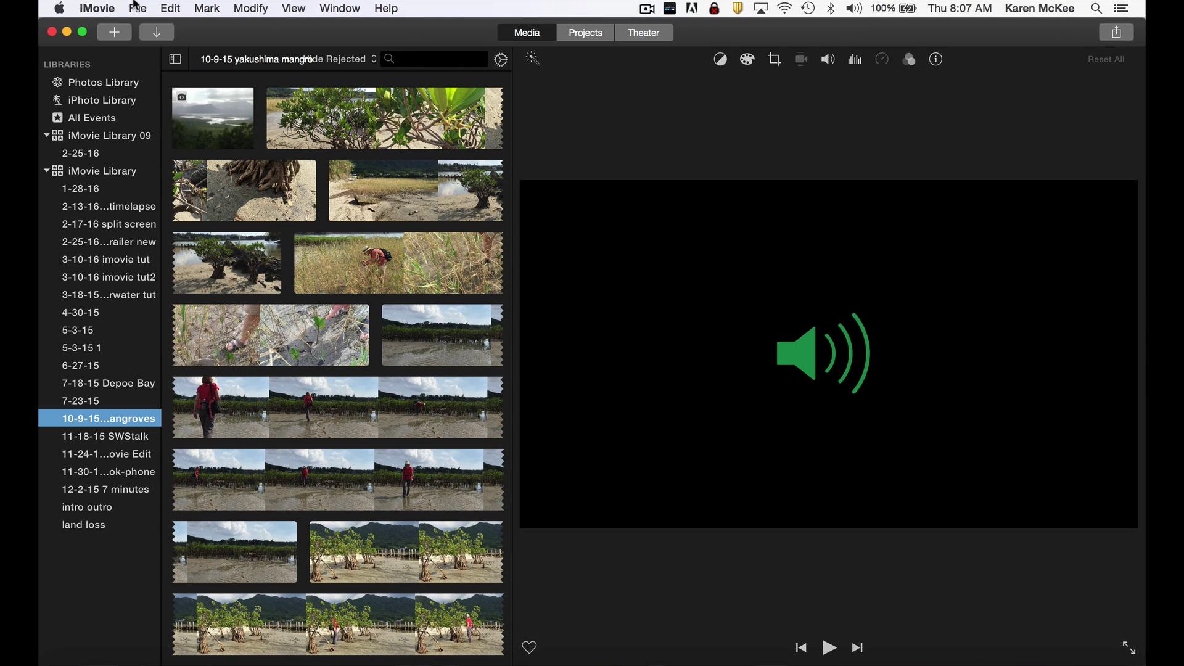
Step: Create a new event in the library and begin renaming it to '3-10-16 test movie'
{"action": "left_click", "coordinate": [137, 8]}
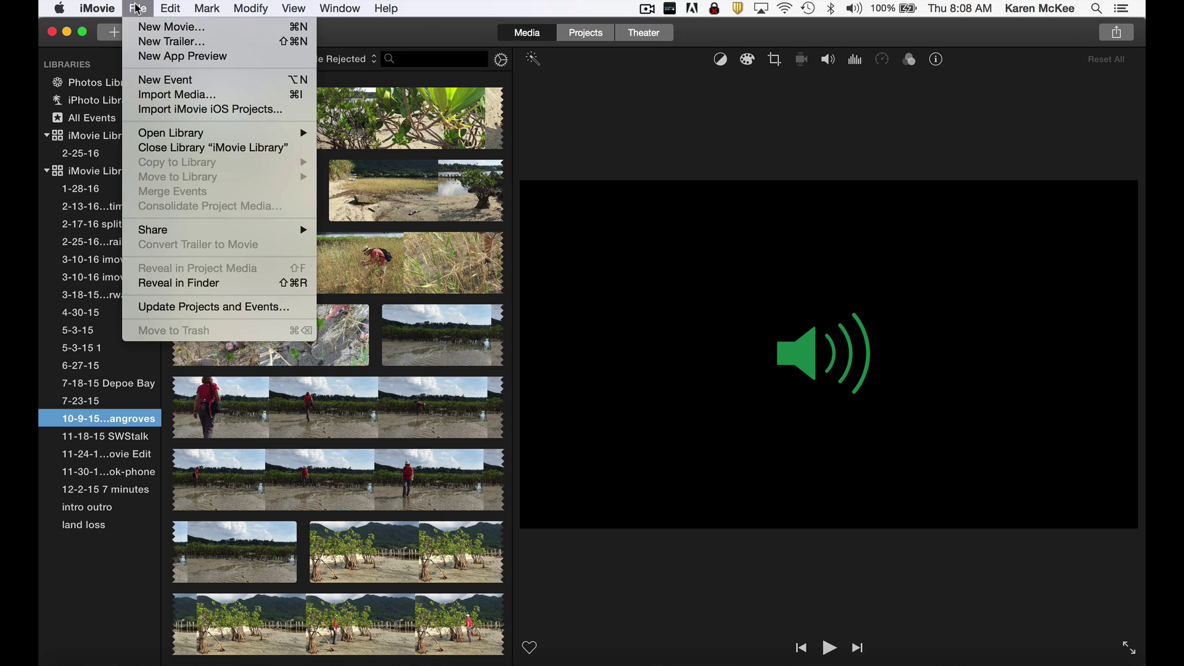
{"action": "left_click", "coordinate": [150, 81]}
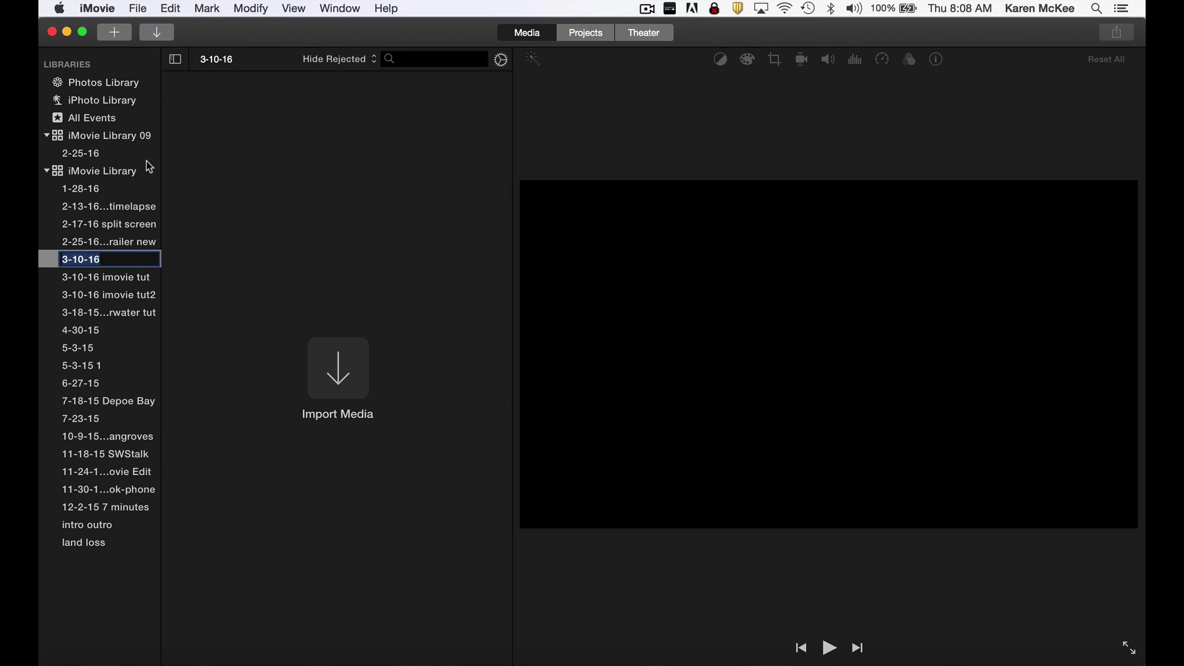
{"action": "left_click", "coordinate": [116, 258]}
{"action": "type", "text": "test movie"}
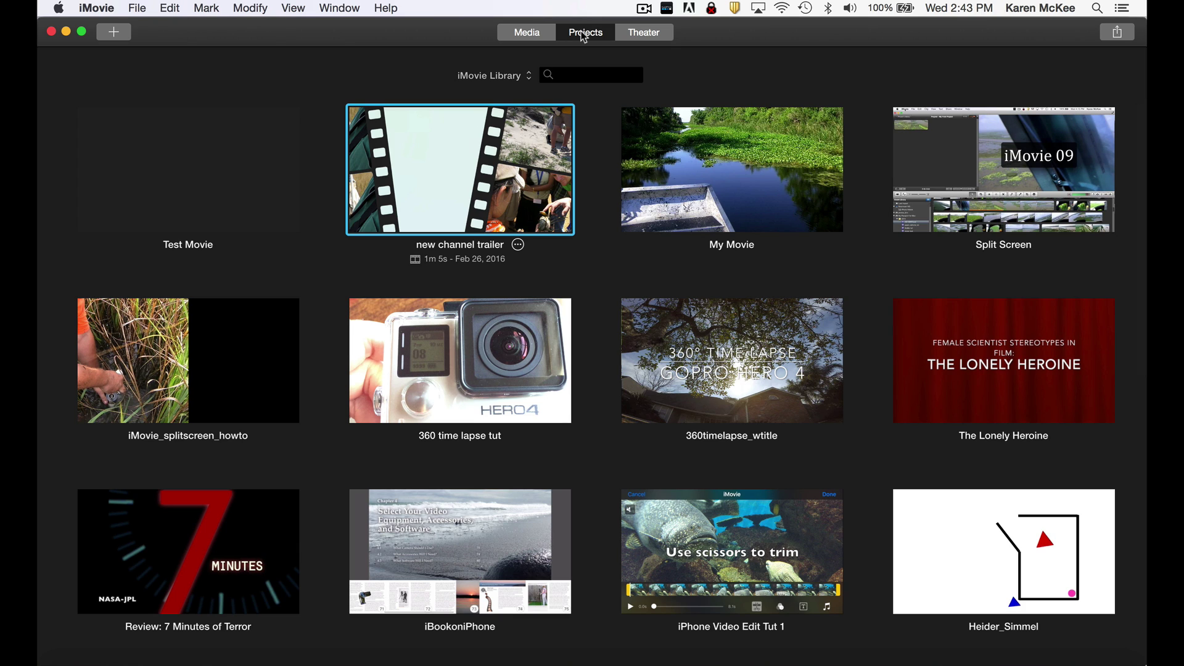
Step: View The Scientist Videographer in the Theater, then go back to the library media
{"action": "left_click", "coordinate": [645, 34]}
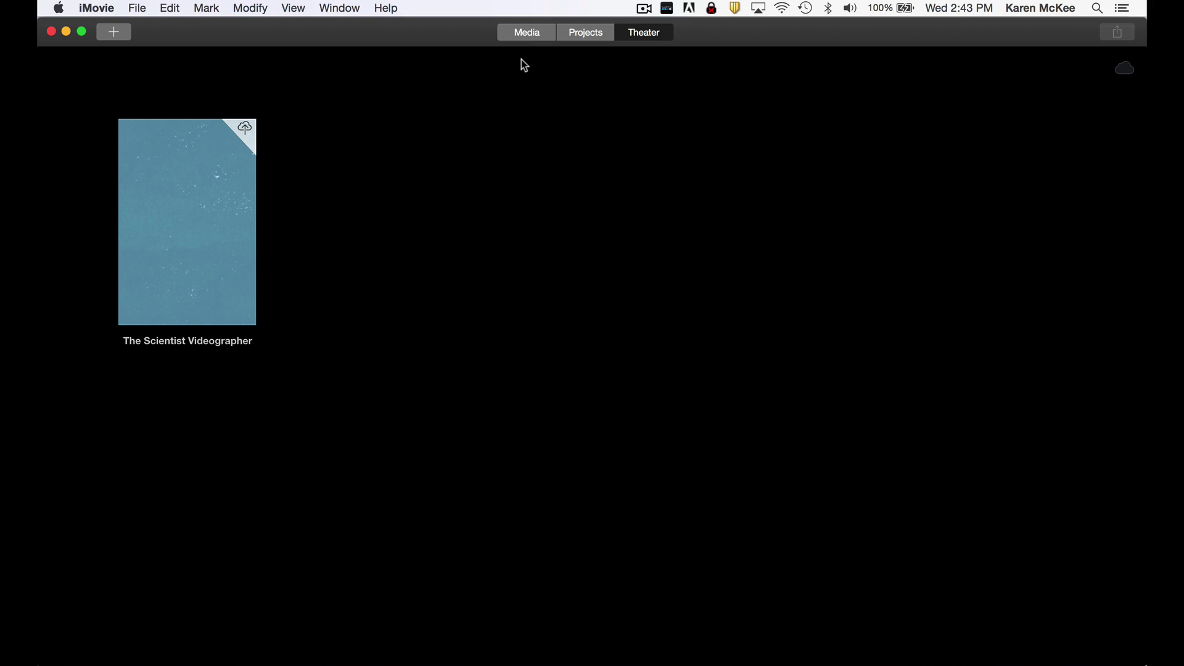
{"action": "left_click", "coordinate": [527, 32]}
Step: Create a new movie project named 'Test Movie' with No Theme
{"action": "left_click", "coordinate": [113, 32]}
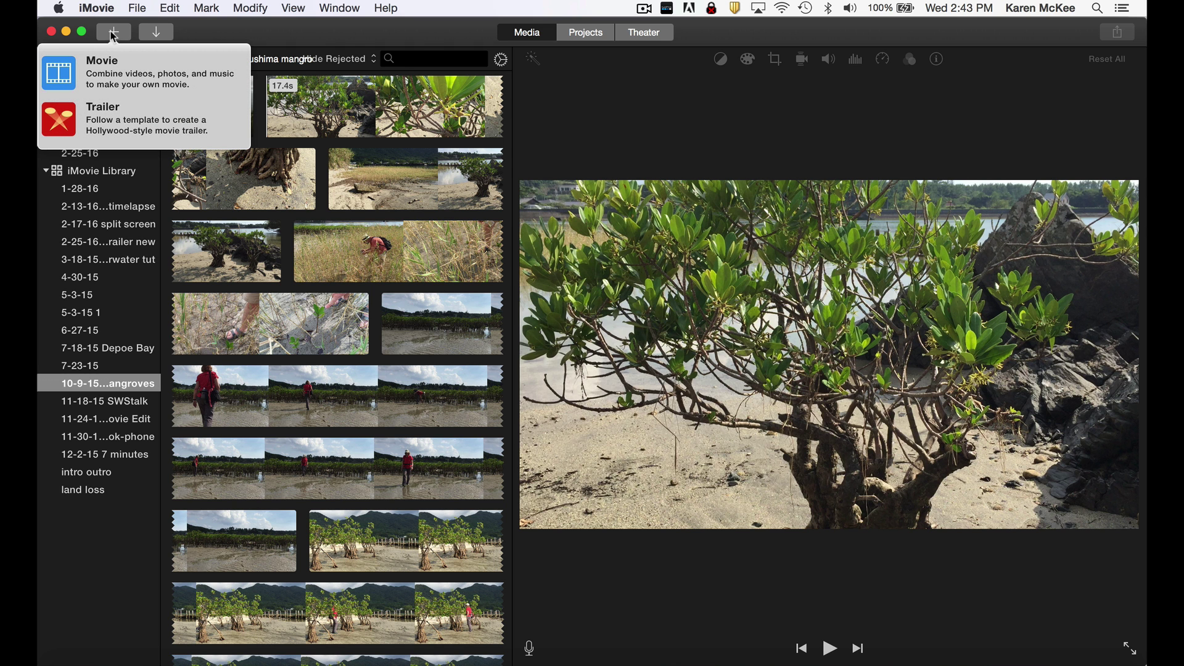
{"action": "left_click", "coordinate": [116, 78]}
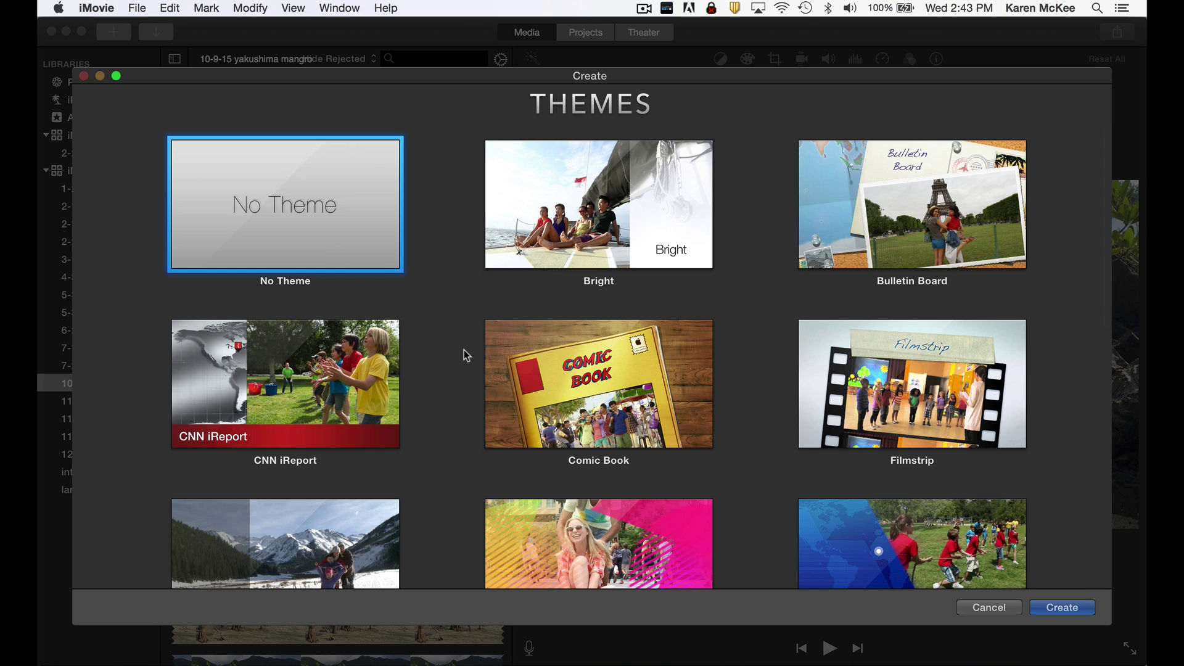
{"action": "left_click", "coordinate": [1055, 610]}
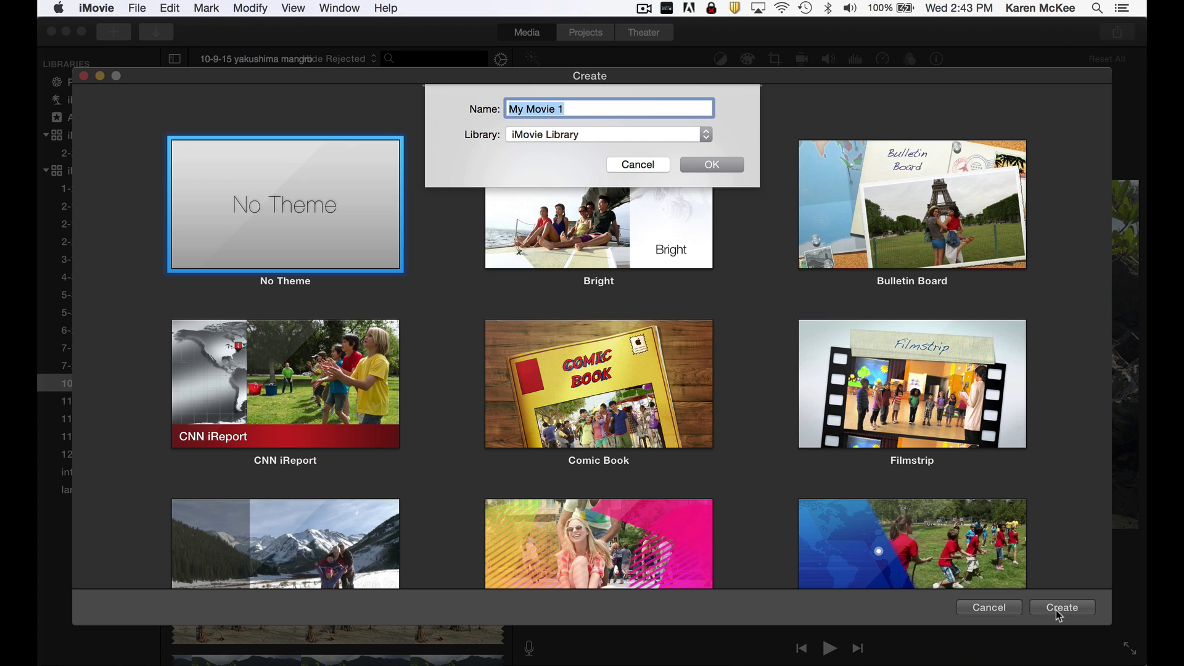
{"action": "key", "text": "Escape"}
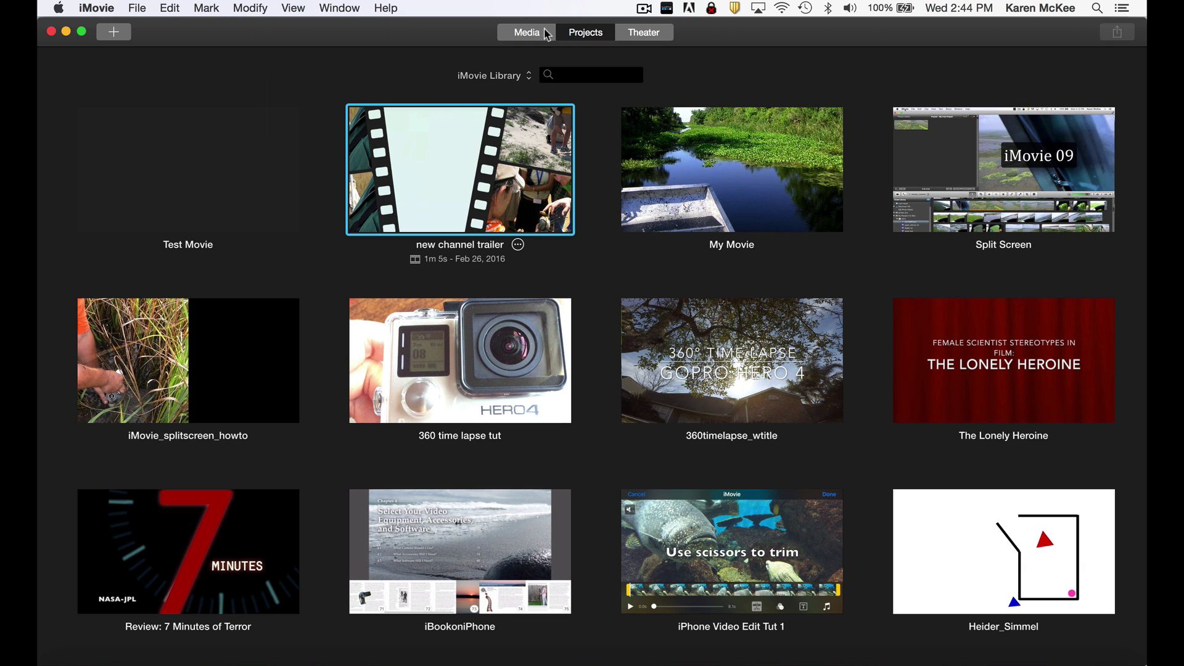
Step: Open Test Movie's empty timeline and resize the panes between browser and timeline
{"action": "double_click", "coordinate": [181, 187]}
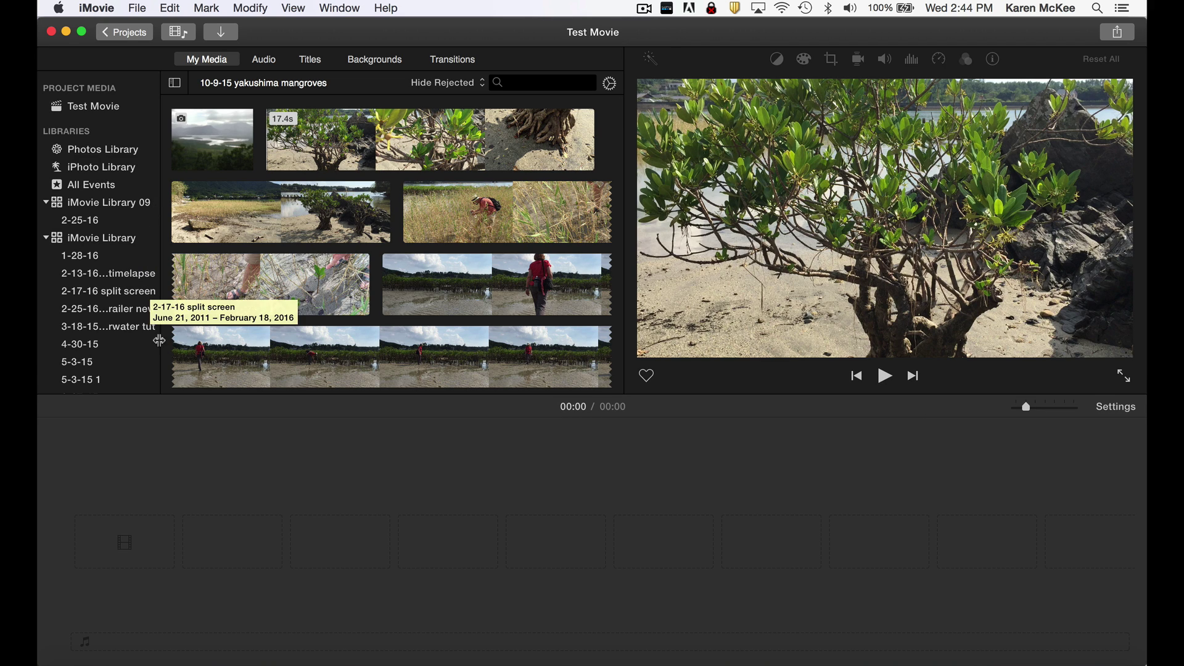
{"action": "left_click", "coordinate": [166, 428]}
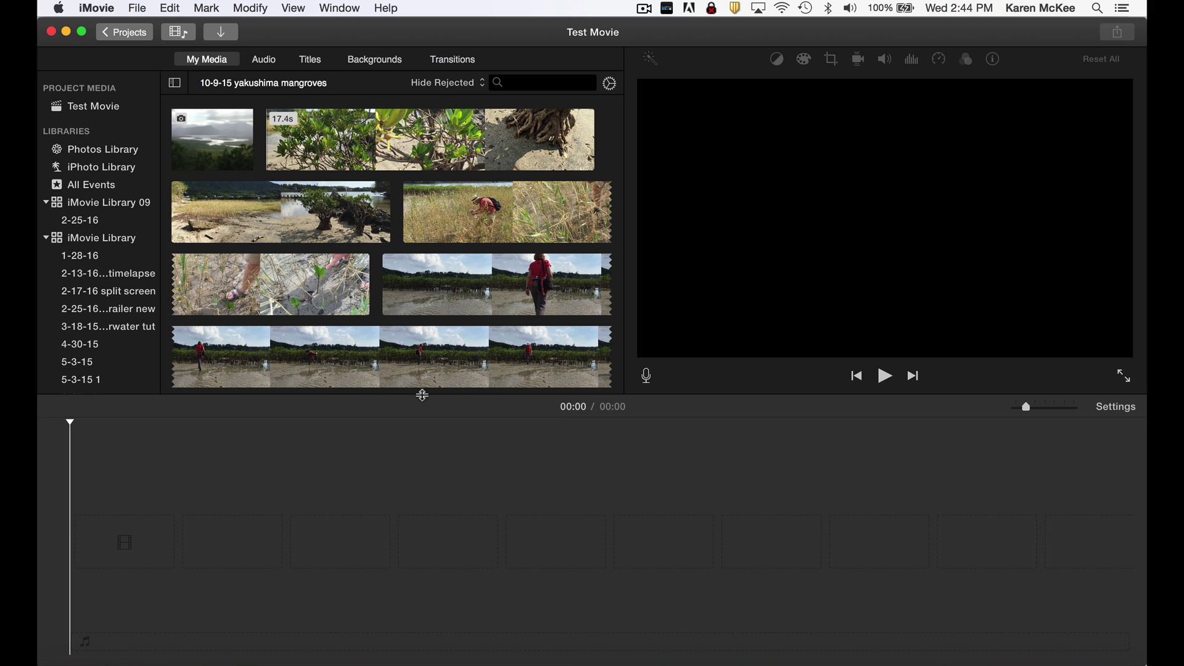
{"action": "mouse_move", "coordinate": [422, 395]}
{"action": "left_mouse_down"}
{"action": "mouse_move", "coordinate": [425, 365]}
{"action": "mouse_move", "coordinate": [428, 413]}
{"action": "left_mouse_up"}
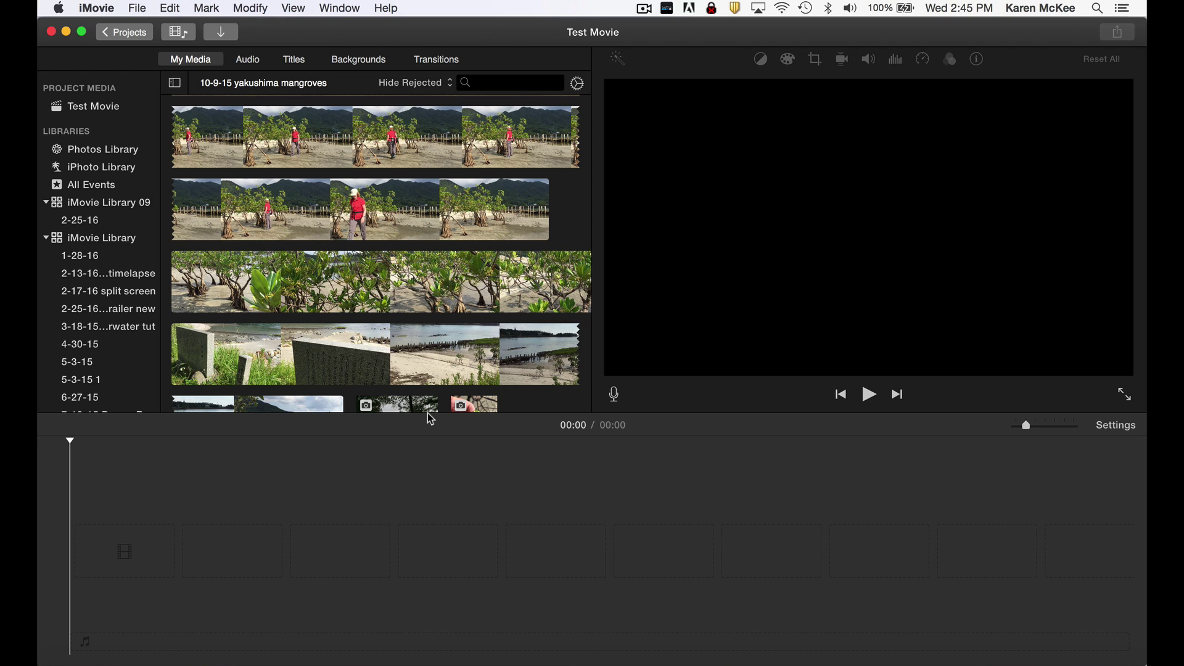
{"action": "scroll", "coordinate": [139, 352], "scroll_direction": "down", "scroll_amount": 2}
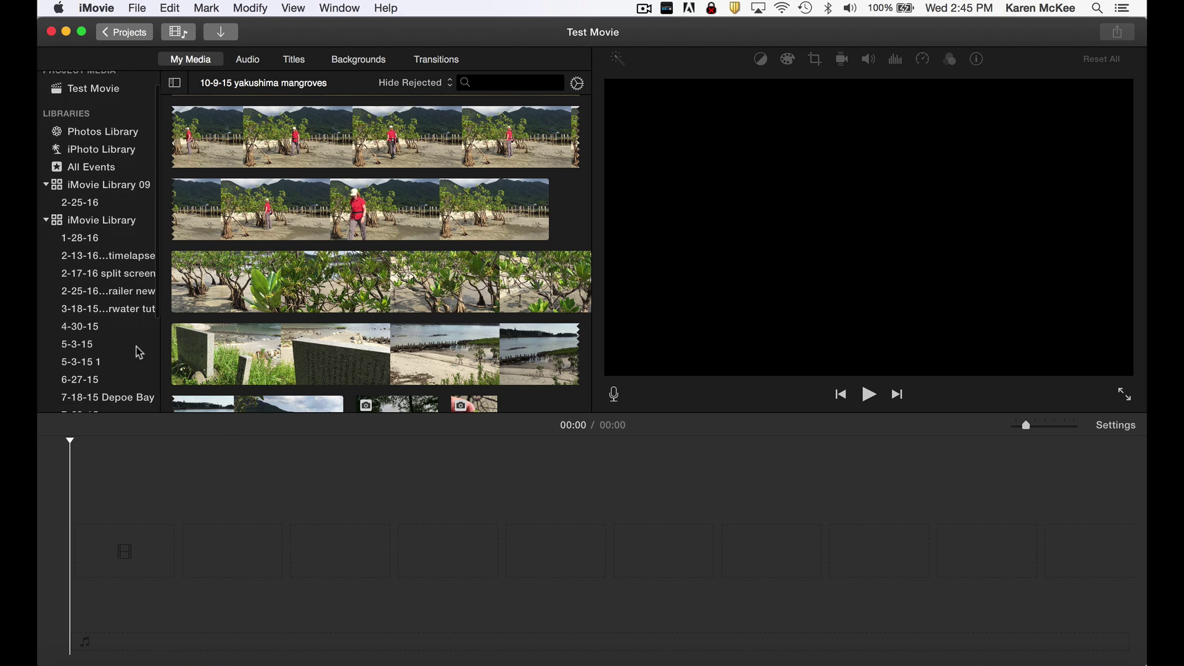
{"action": "scroll", "coordinate": [137, 352], "scroll_direction": "down", "scroll_amount": 2}
{"action": "scroll", "coordinate": [135, 349], "scroll_direction": "down", "scroll_amount": 2}
{"action": "scroll", "coordinate": [130, 346], "scroll_direction": "down", "scroll_amount": 1}
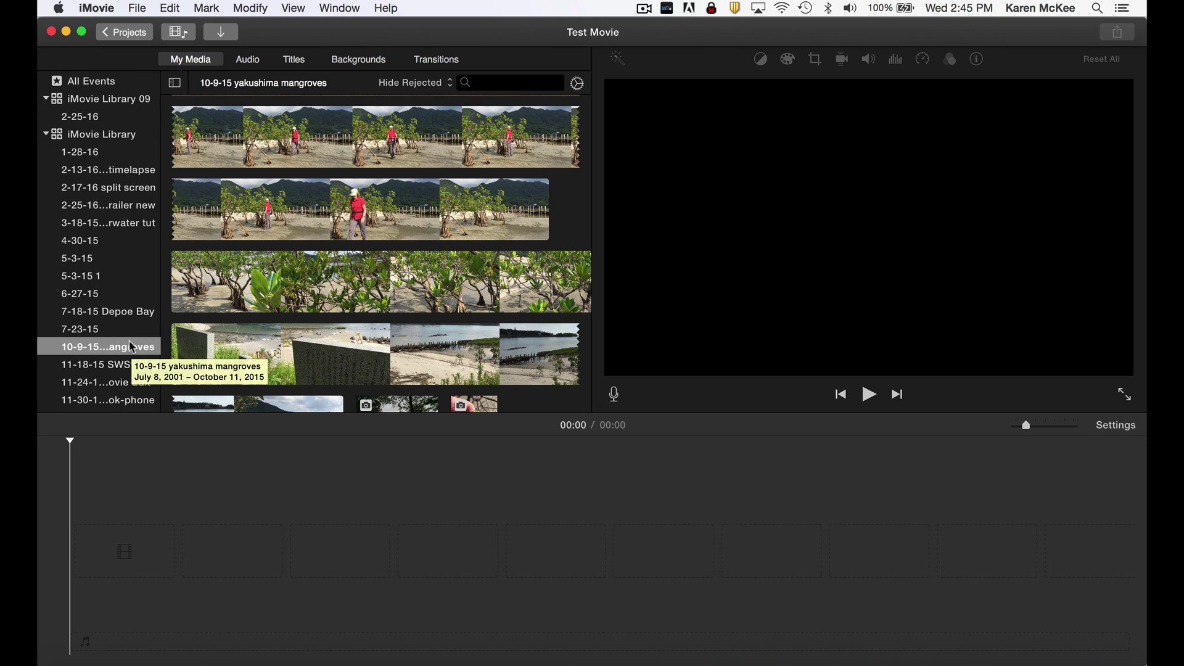
{"action": "left_click", "coordinate": [131, 347]}
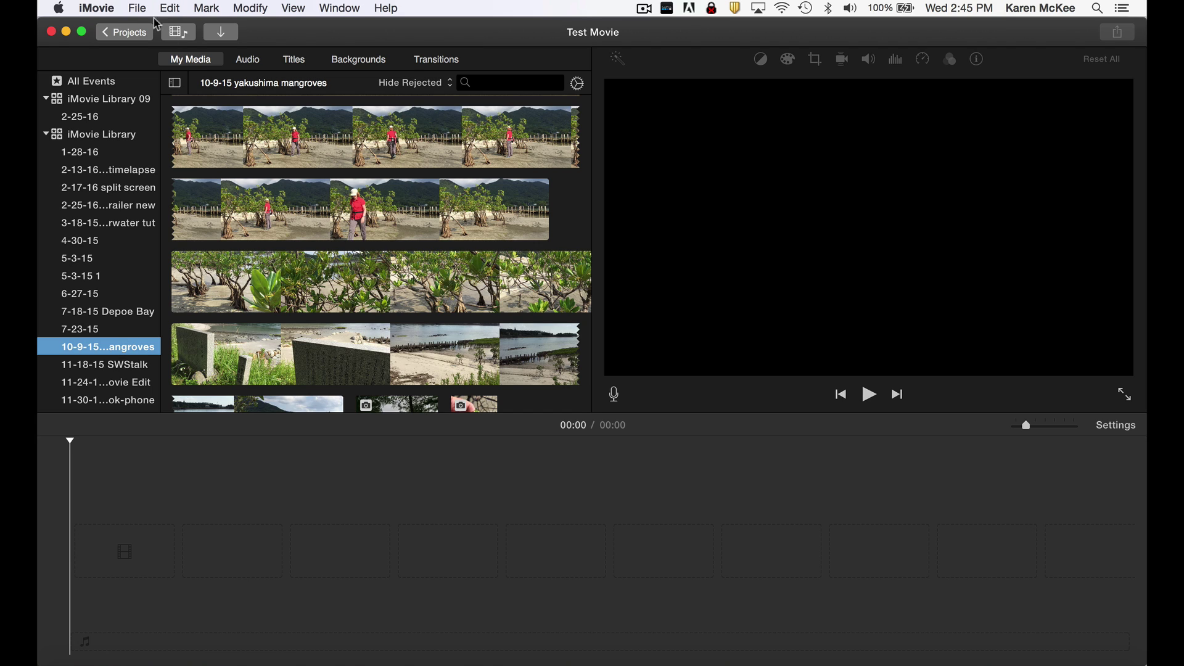
{"action": "left_click", "coordinate": [138, 10]}
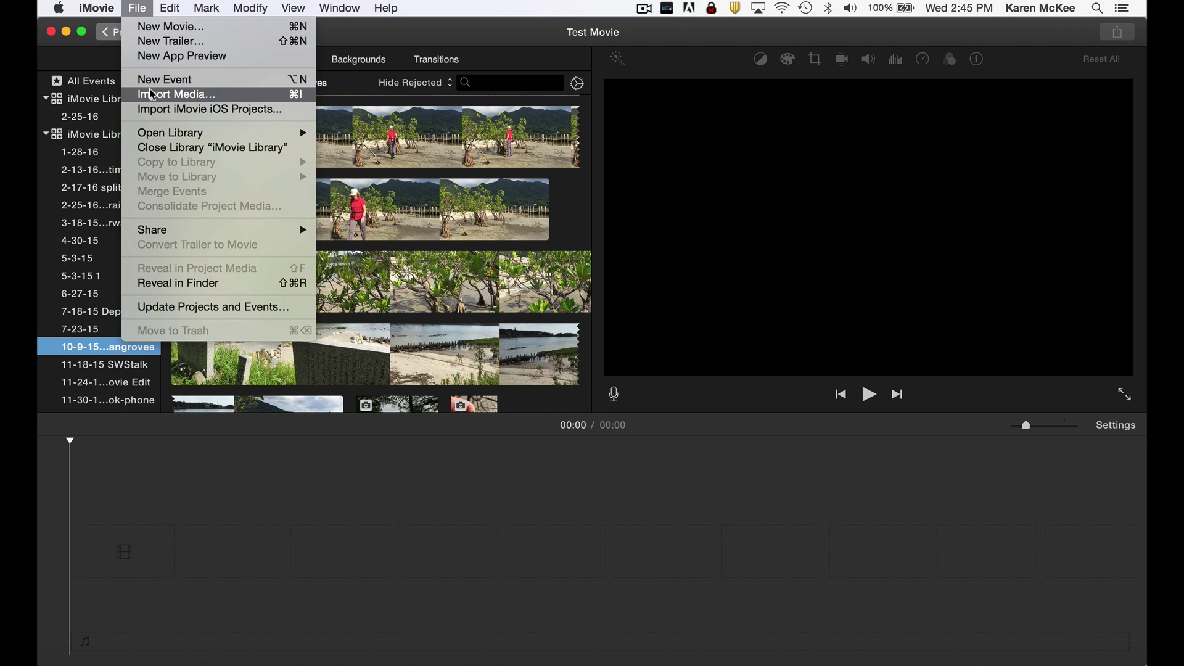
{"action": "left_click", "coordinate": [139, 10]}
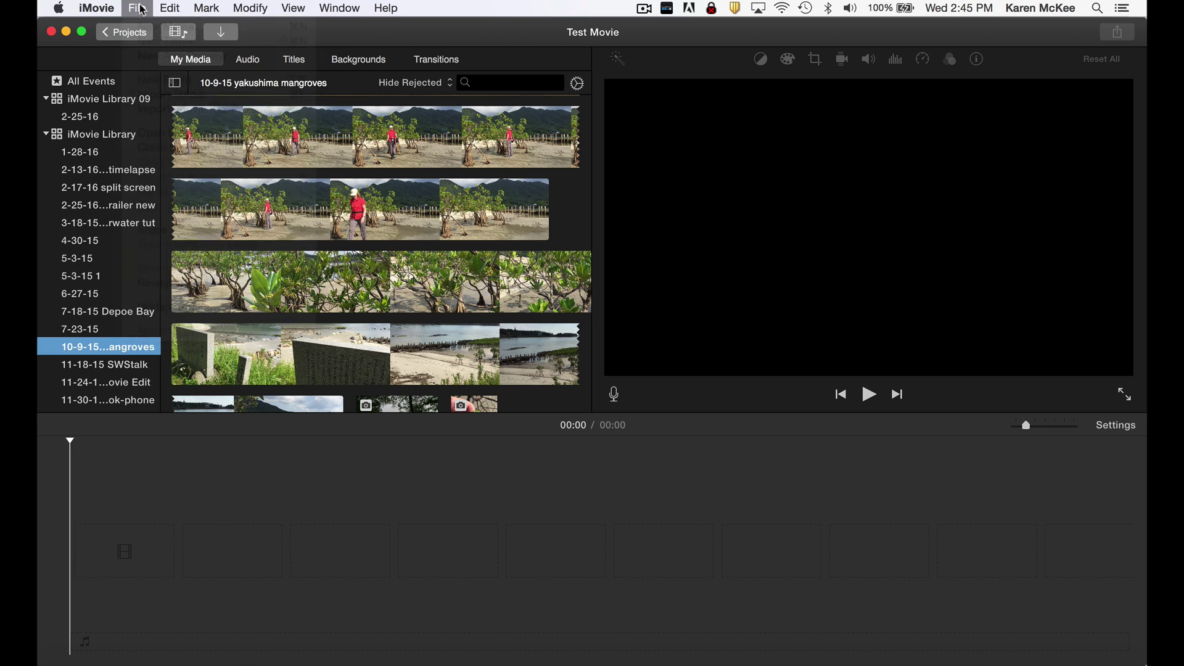
Step: Preview SANY0096.MP4 from the argentina folder and import it into the mangroves event
{"action": "left_click", "coordinate": [220, 35]}
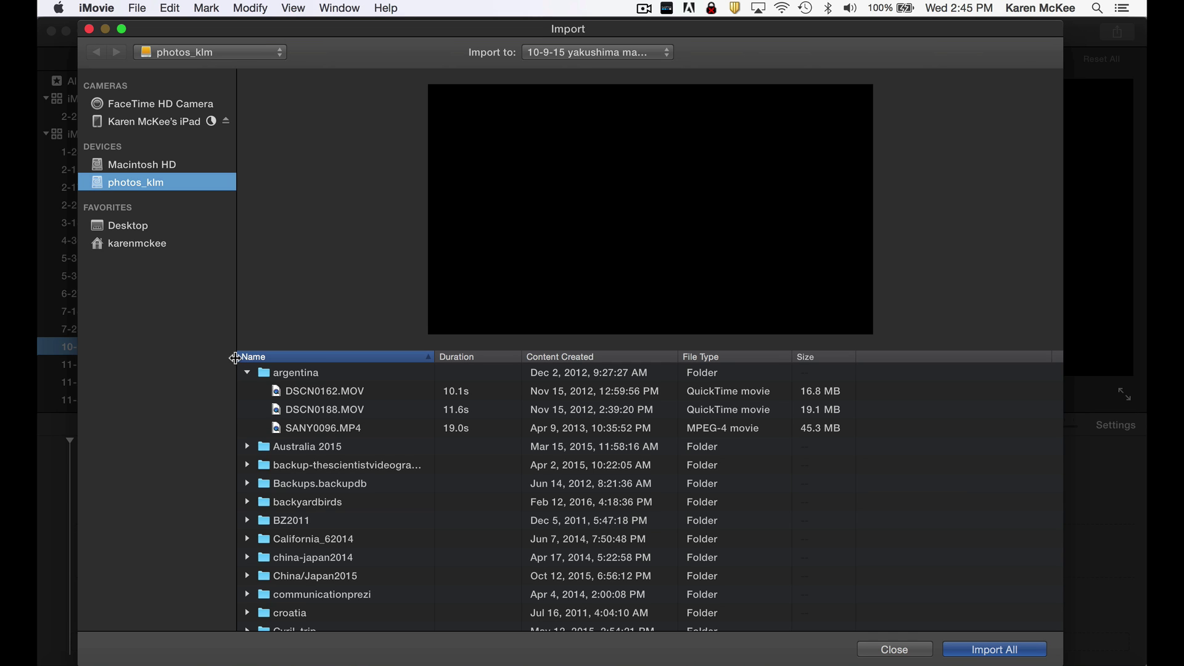
{"action": "left_click", "coordinate": [319, 429]}
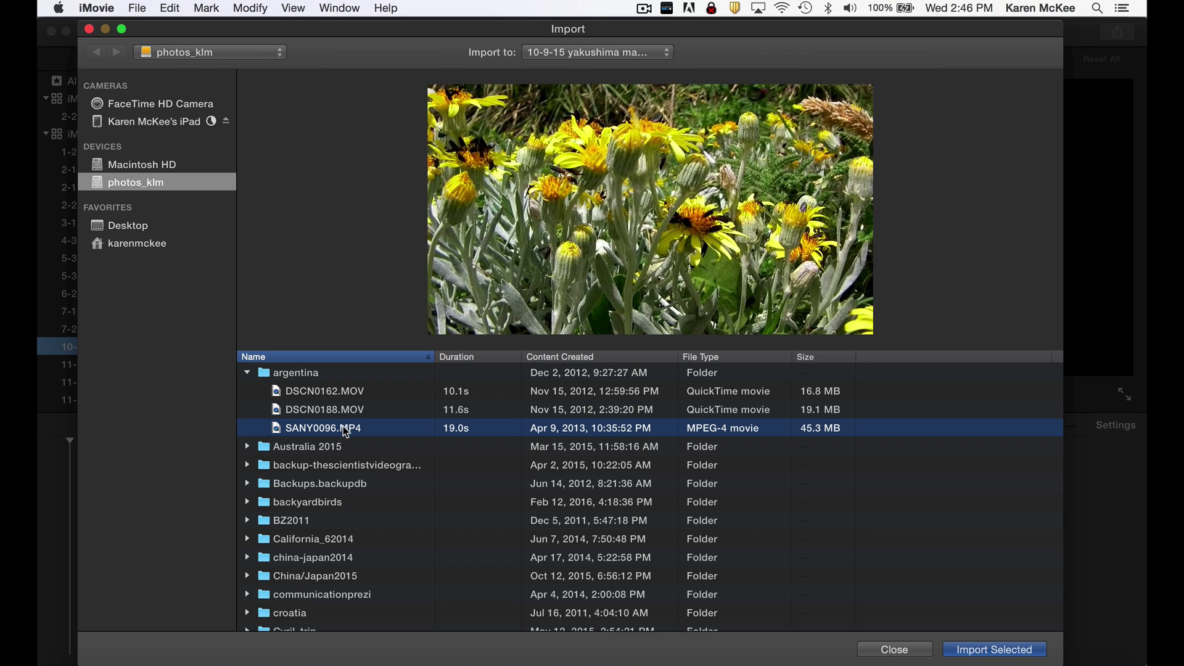
{"action": "key", "text": "space"}
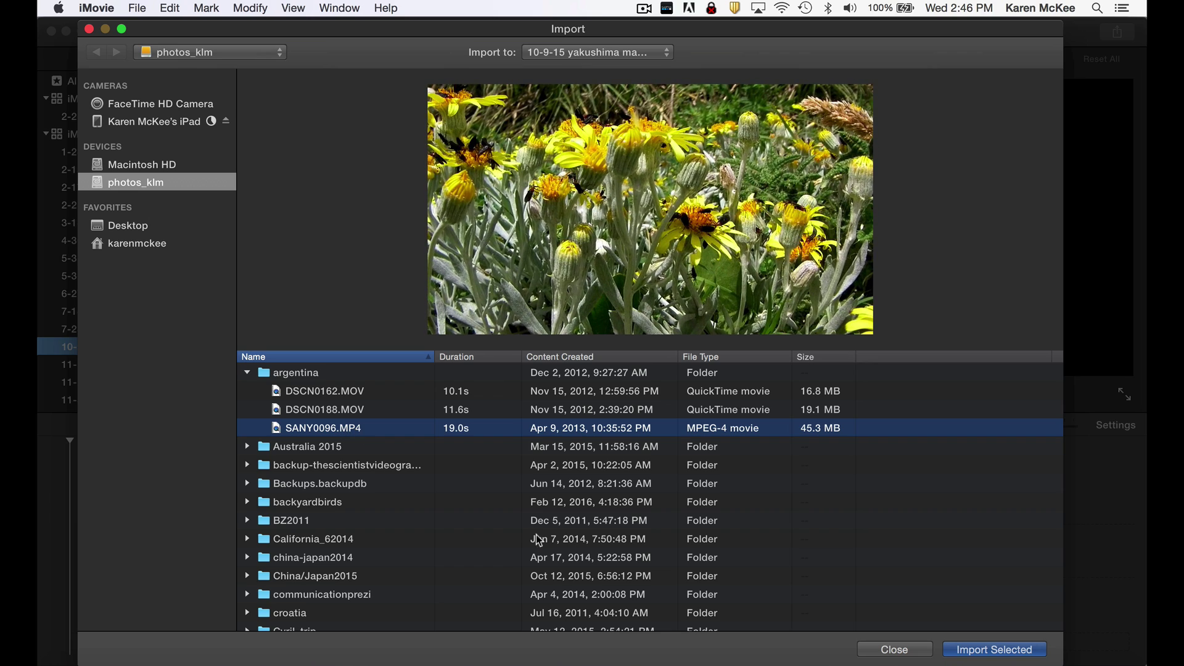
{"action": "left_click", "coordinate": [978, 656]}
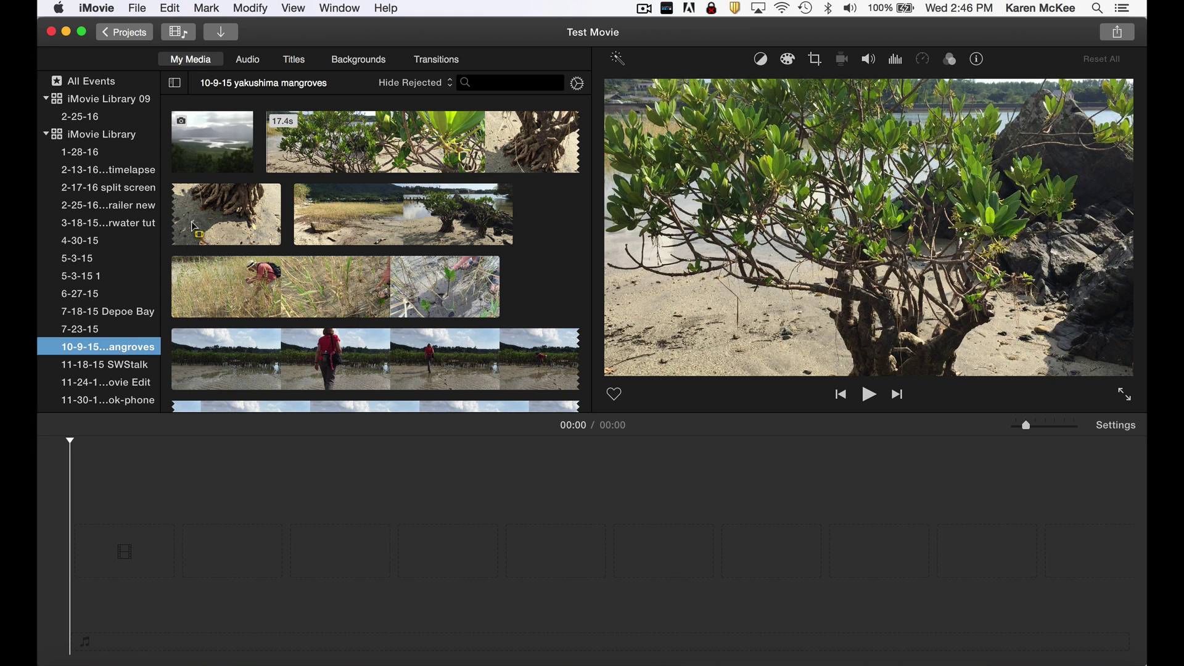
{"action": "left_click", "coordinate": [220, 33]}
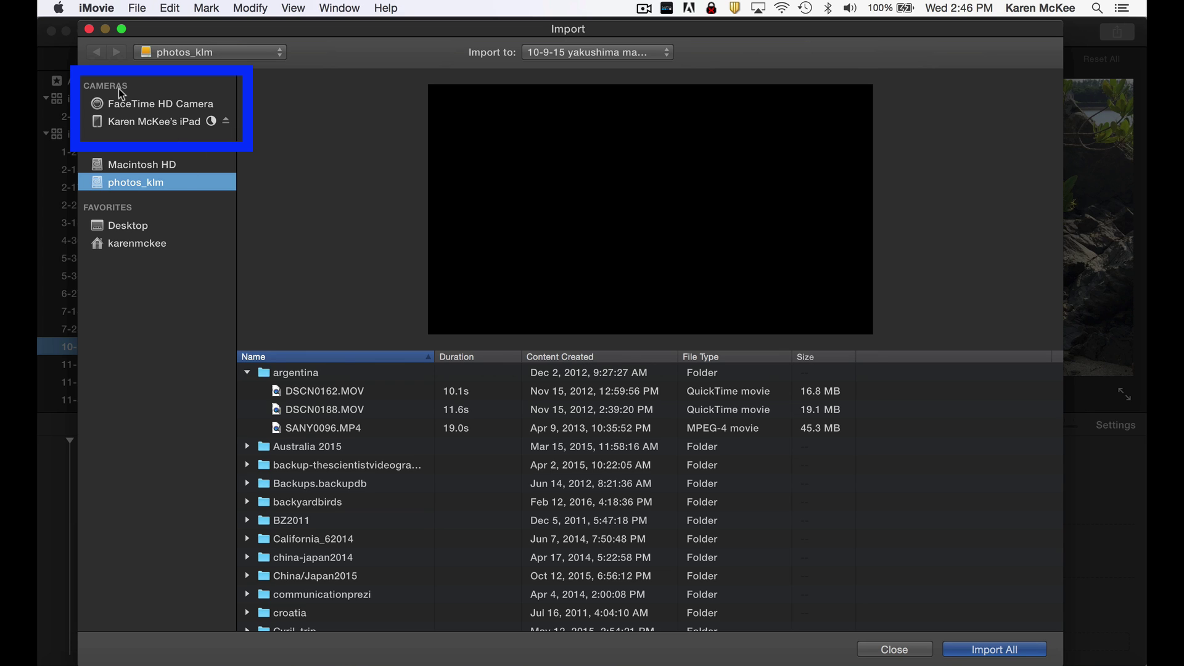
{"action": "left_click", "coordinate": [145, 126]}
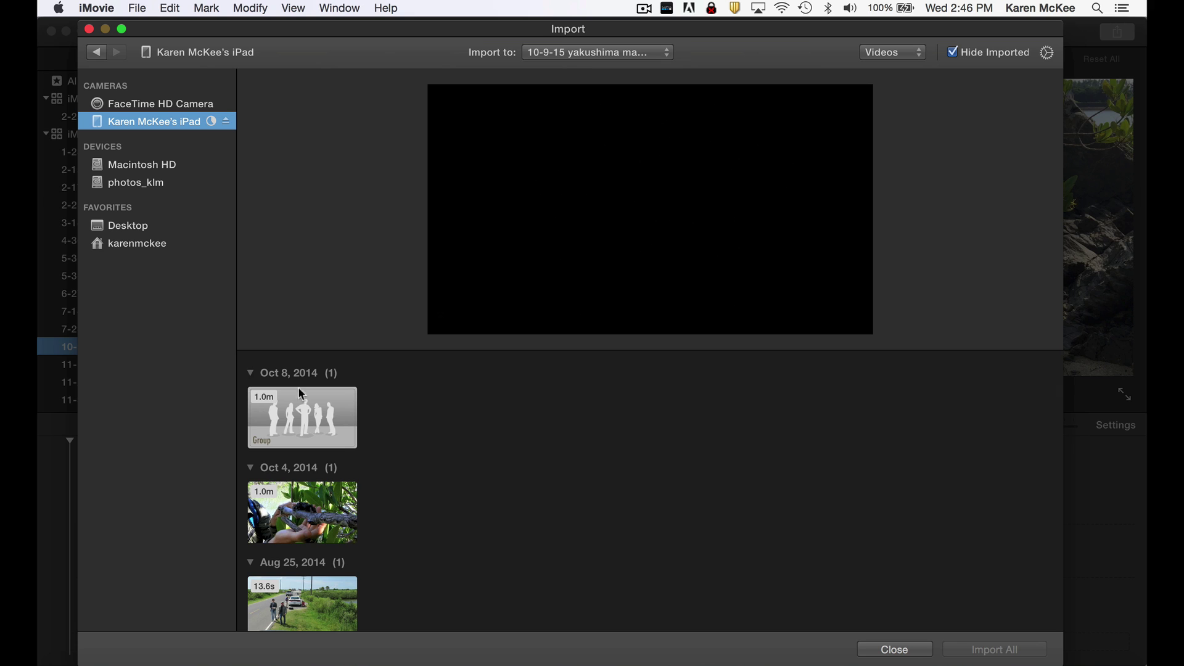
{"action": "scroll", "coordinate": [368, 443], "scroll_direction": "down", "scroll_amount": 2}
{"action": "scroll", "coordinate": [368, 442], "scroll_direction": "down", "scroll_amount": 2}
{"action": "scroll", "coordinate": [368, 443], "scroll_direction": "down", "scroll_amount": 1}
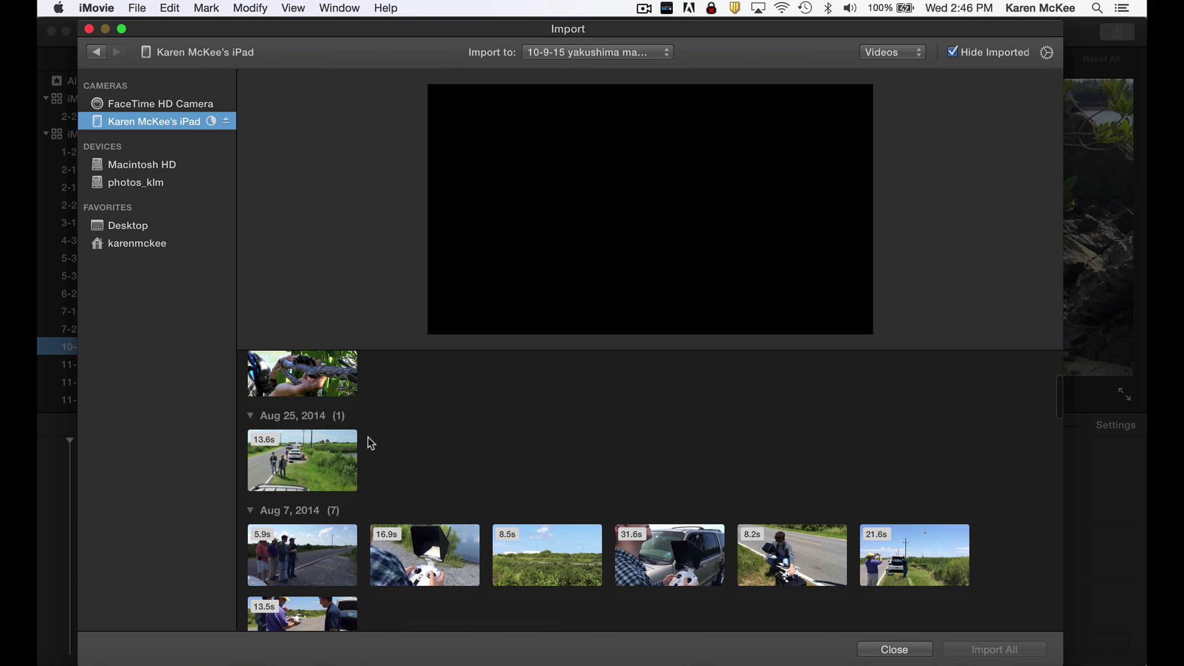
{"action": "left_click", "coordinate": [320, 471]}
{"action": "key", "text": "space"}
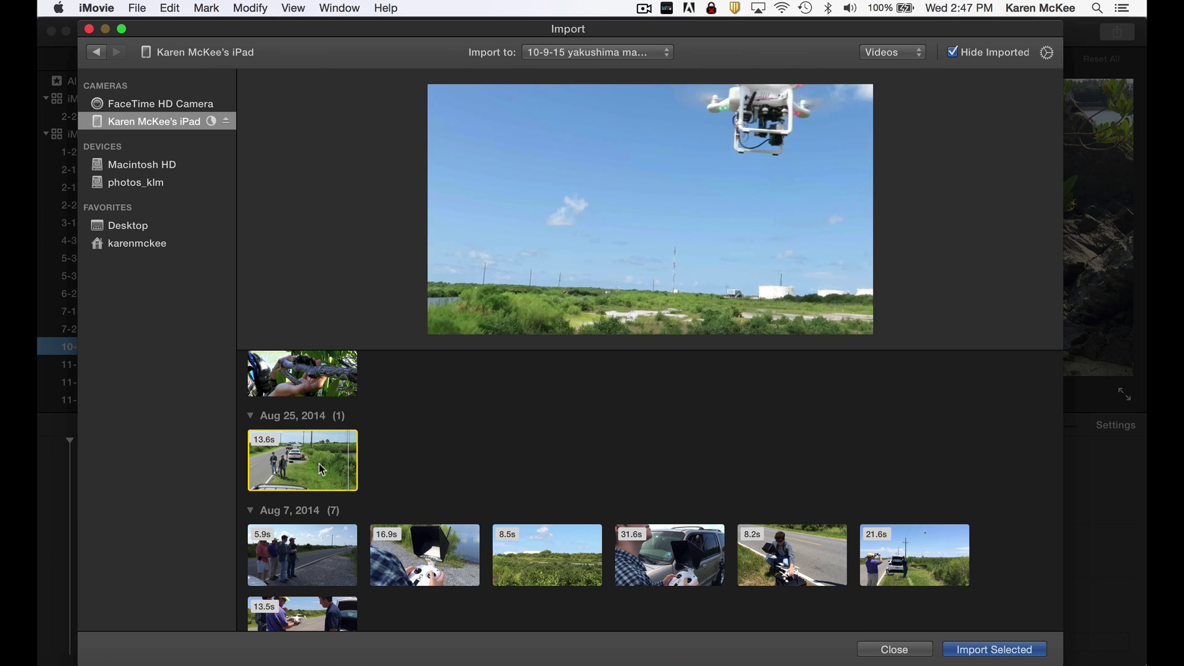
{"action": "key", "text": "space"}
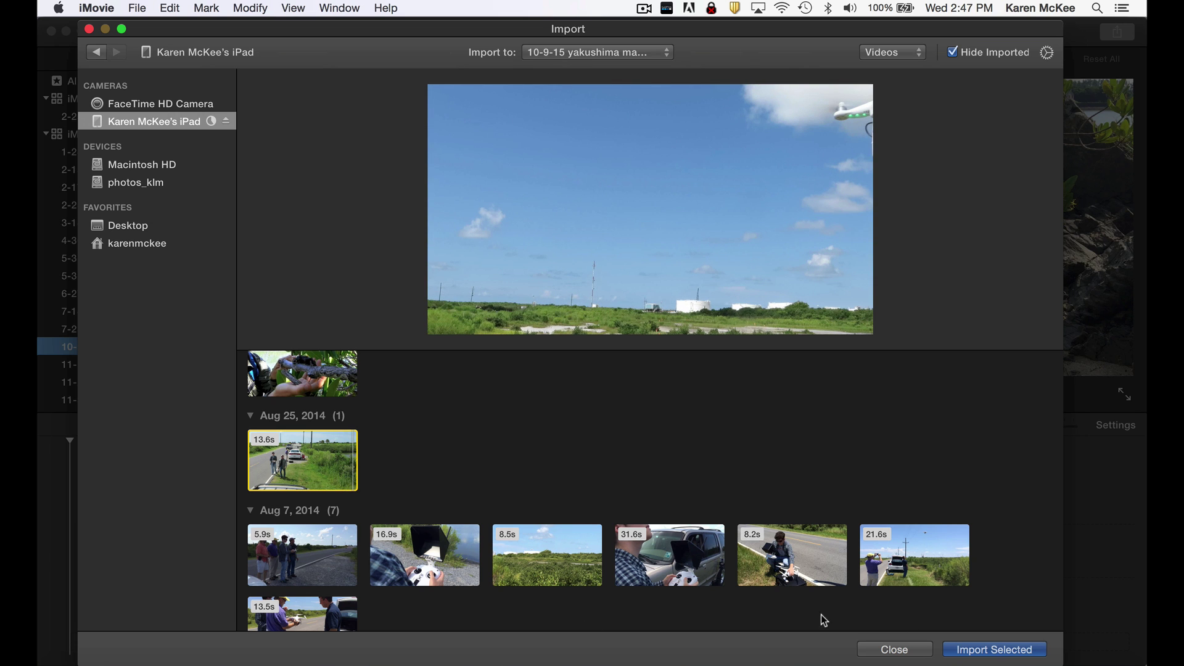
{"action": "left_click", "coordinate": [981, 653]}
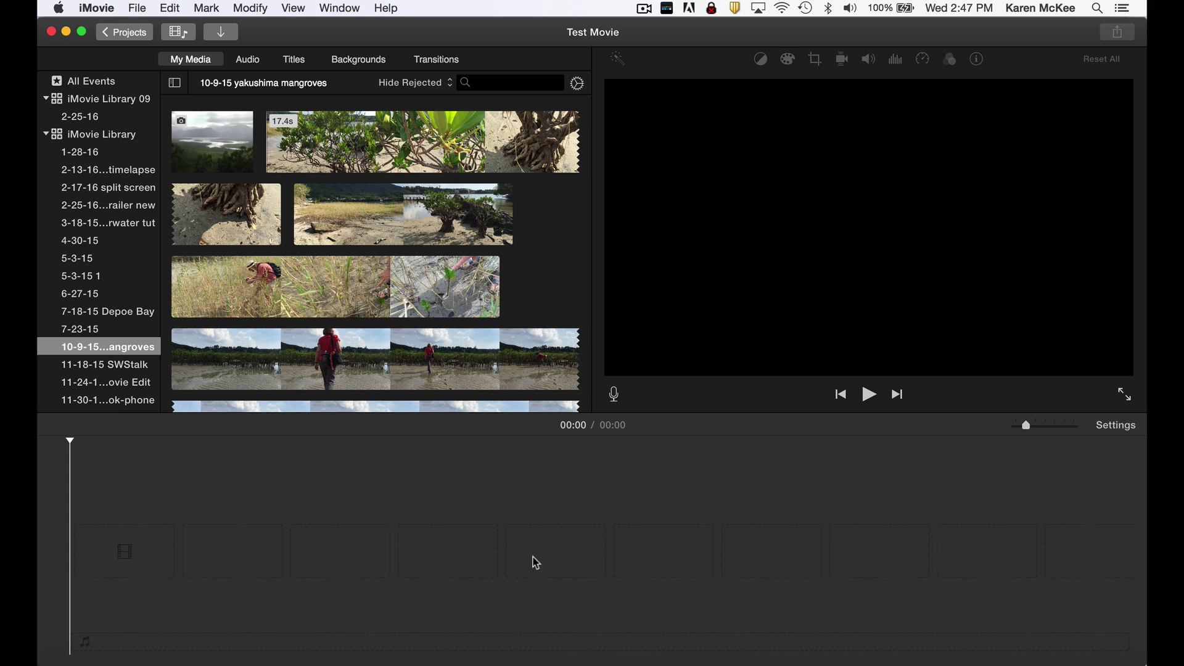